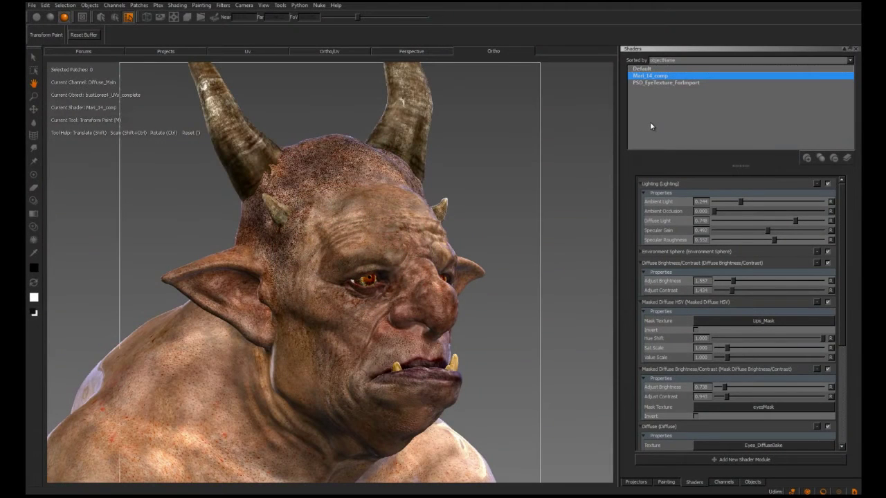
Step: Orbit and zoom until the back of the ogre's head, between the horns, fills the viewport
click(244, 6)
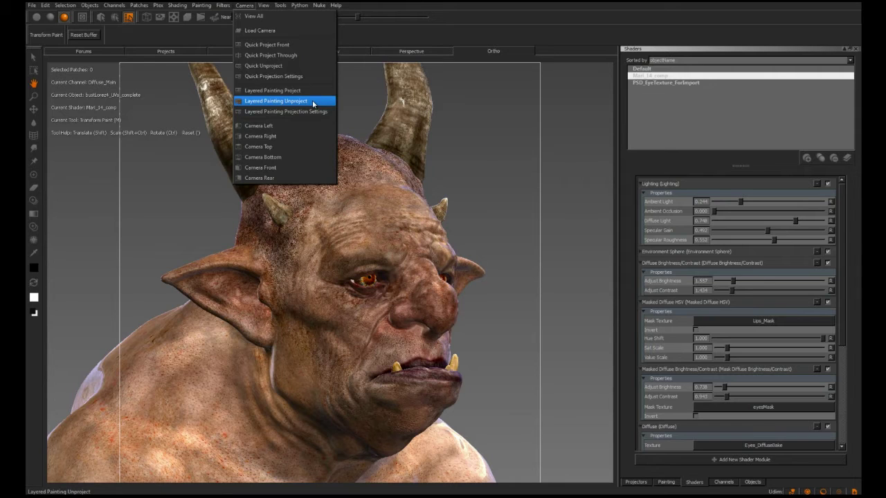
click(415, 185)
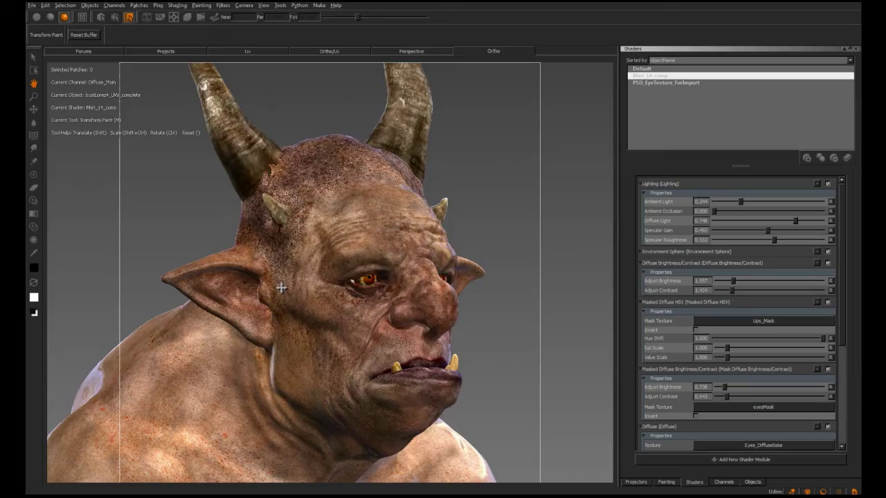
middle_drag(262, 309, 401, 328)
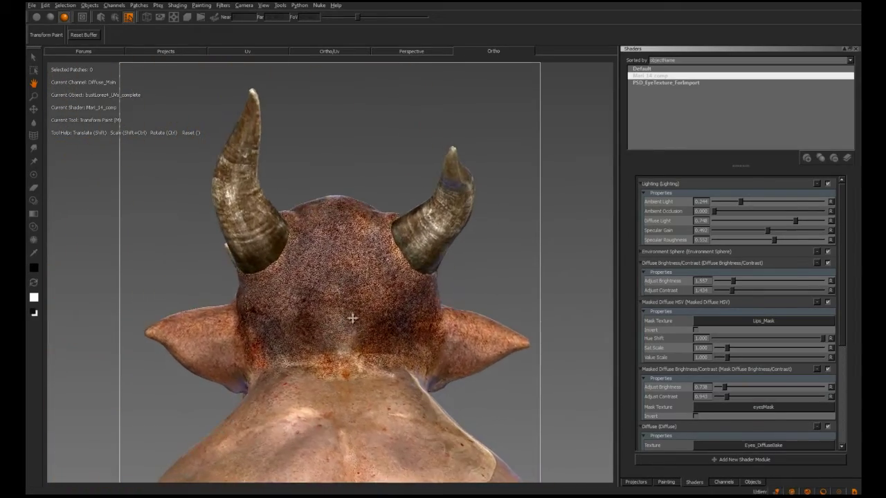
scroll(415, 327, up, 3)
scroll(415, 327, up, 5)
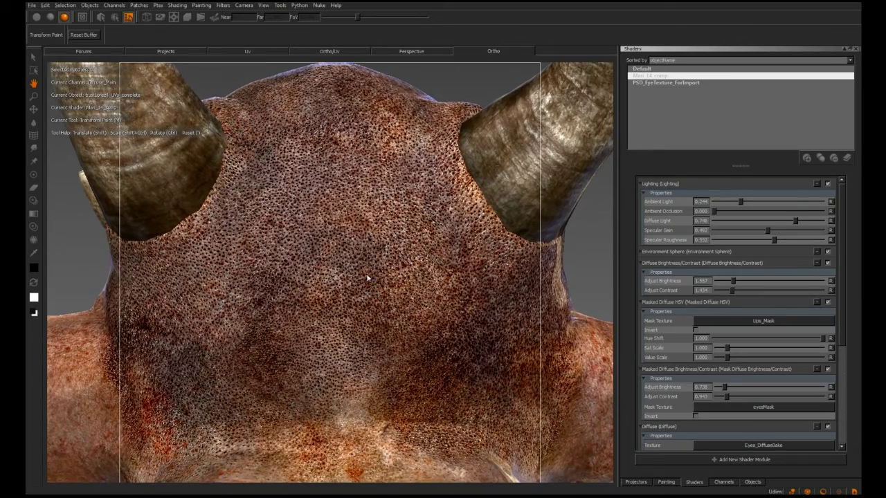
click(244, 5)
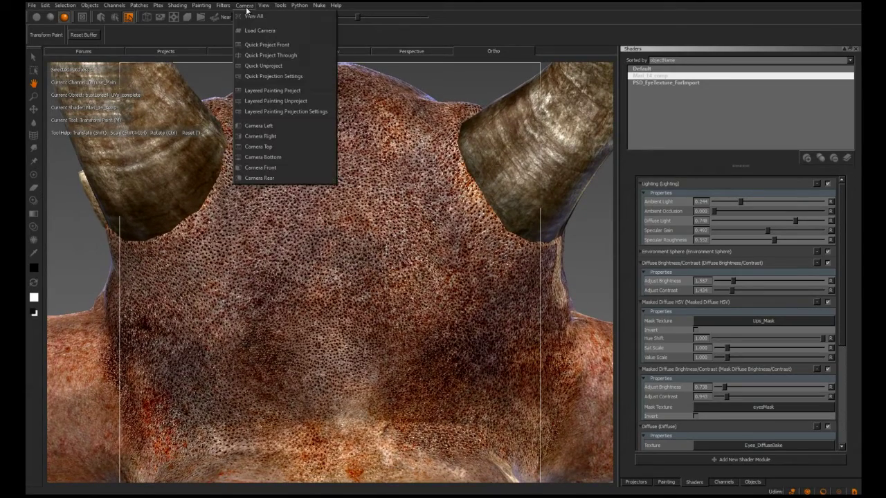
Step: In Layered Painting Projection Settings, tick Diffuse_Main for export and check the Ogre_Tattoo_Export.psd path
click(282, 111)
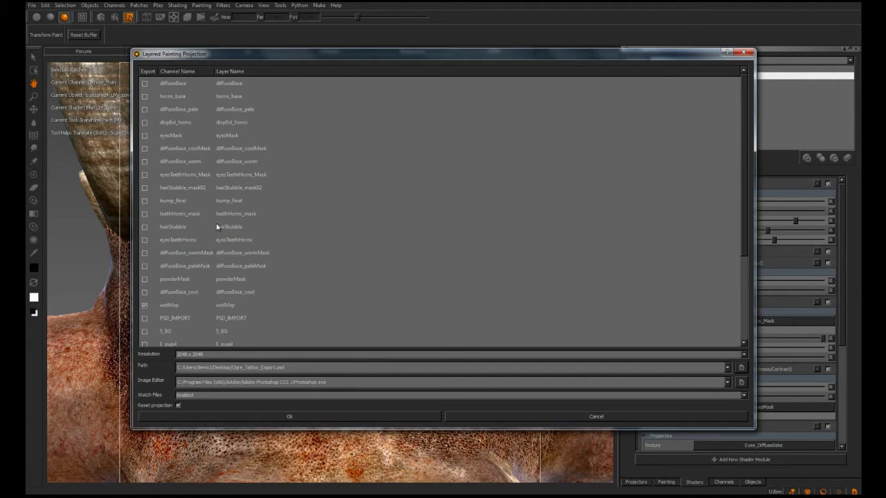
scroll(214, 226, down, 3)
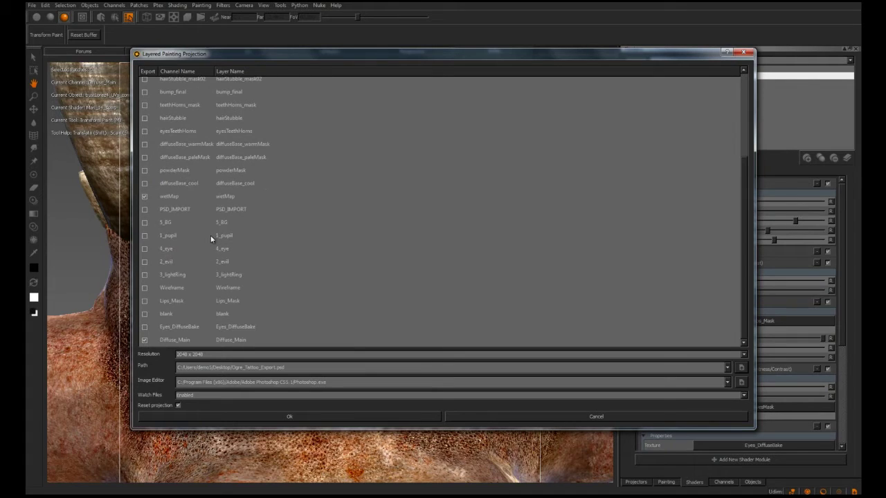
click(144, 340)
double_click(279, 367)
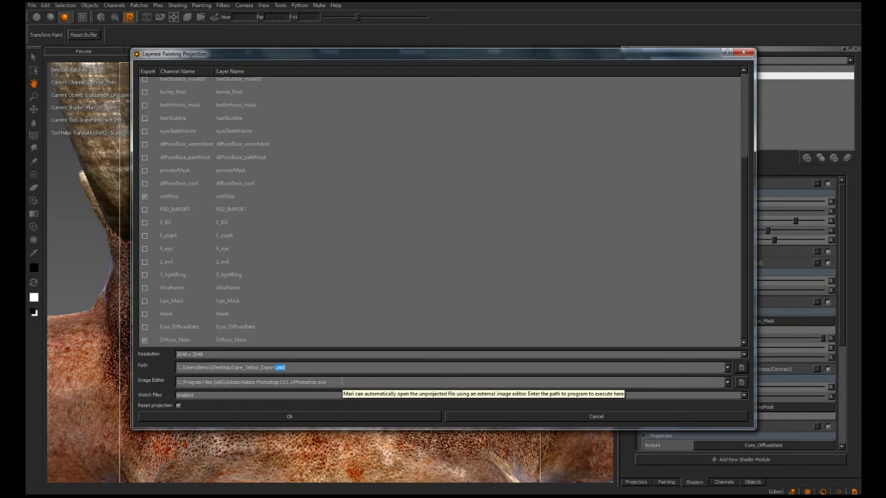
Step: Accept the projection settings and unproject the back-of-head view into Photoshop with Layered Painting Unproject
click(212, 414)
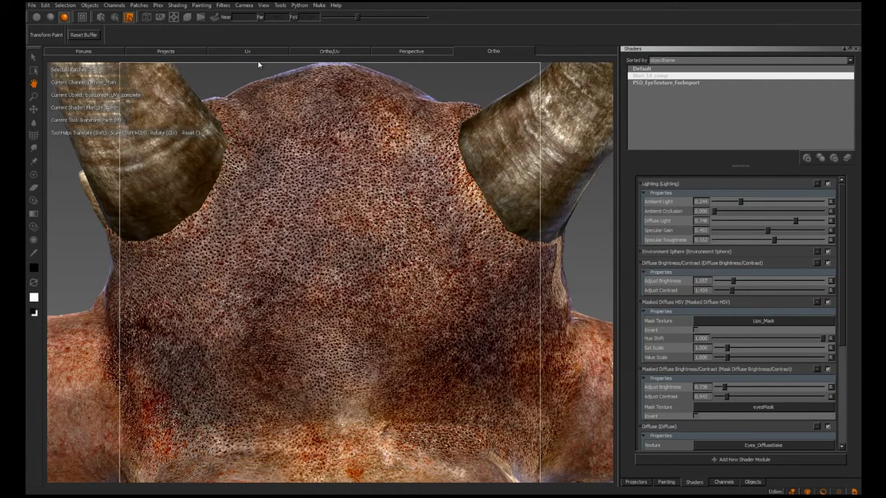
click(243, 6)
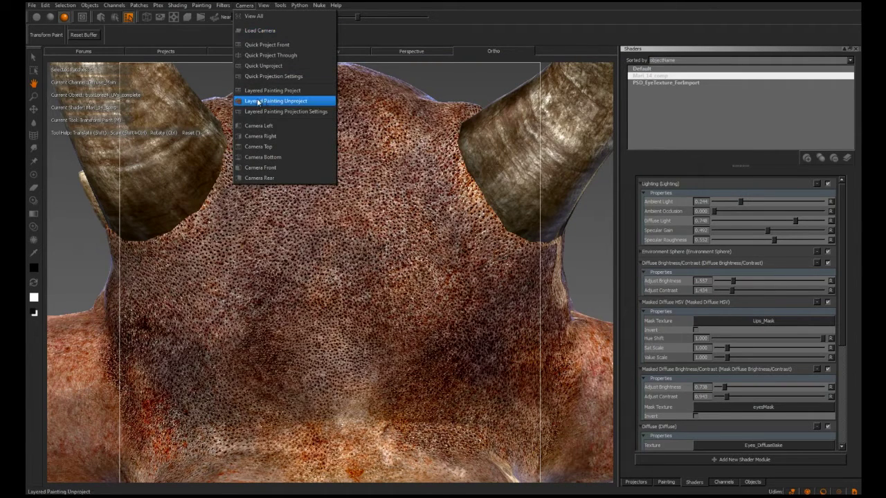
click(294, 104)
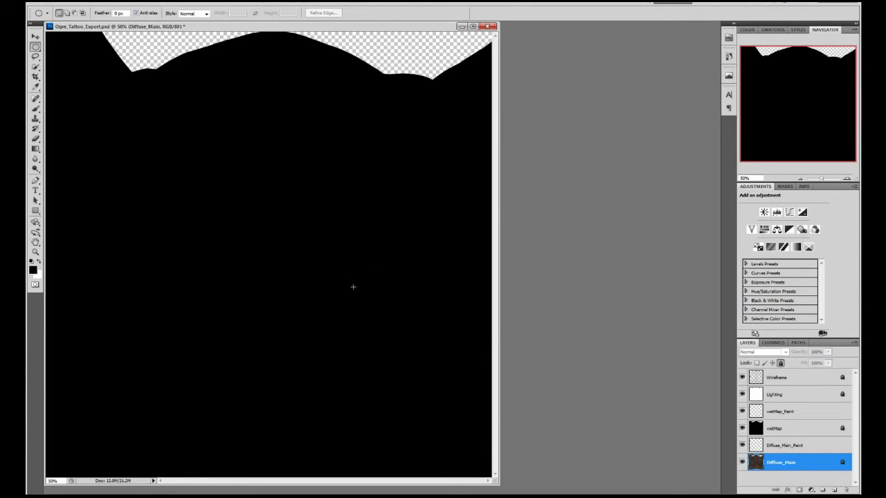
Step: Hide the wetMap and Wireframe layers in Photoshop's Layers panel
click(743, 429)
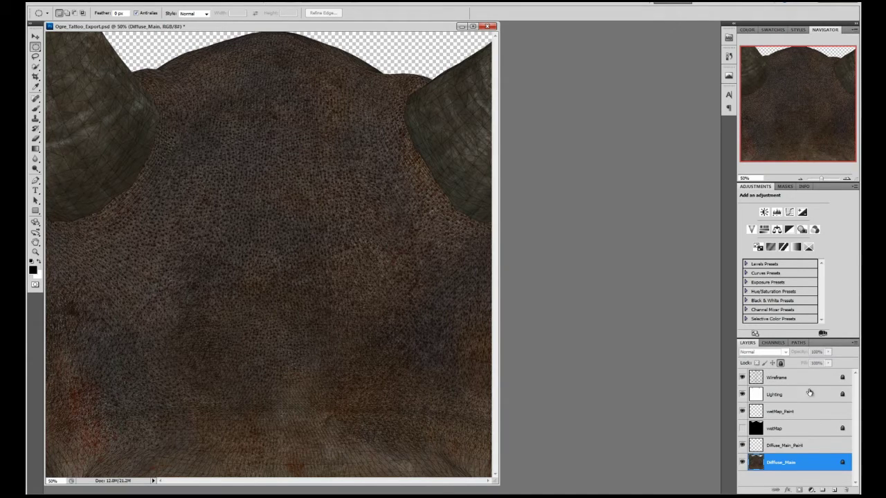
click(775, 383)
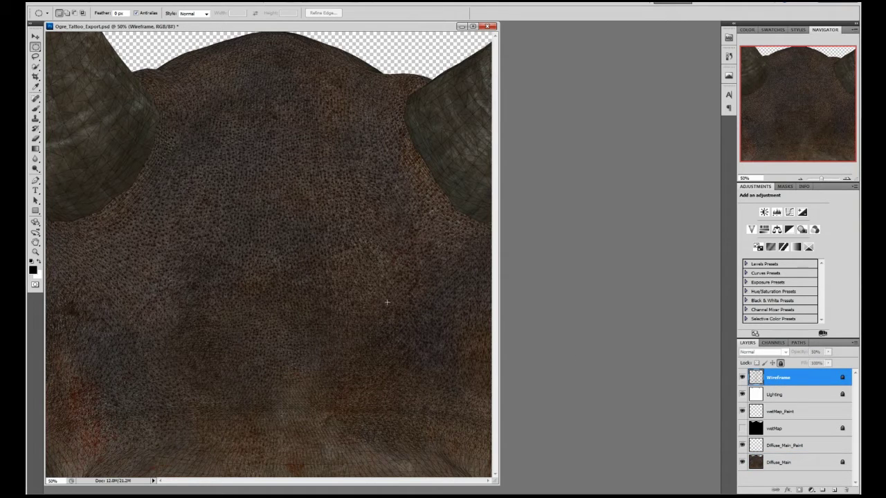
click(741, 378)
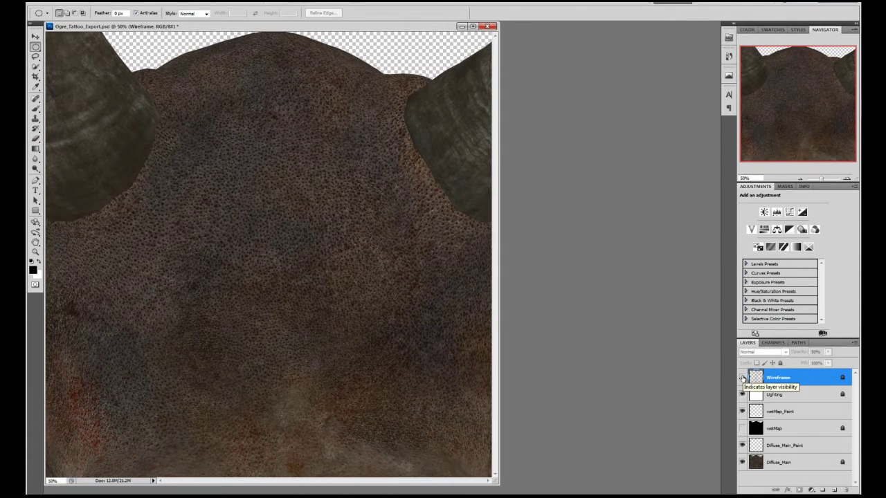
click(778, 395)
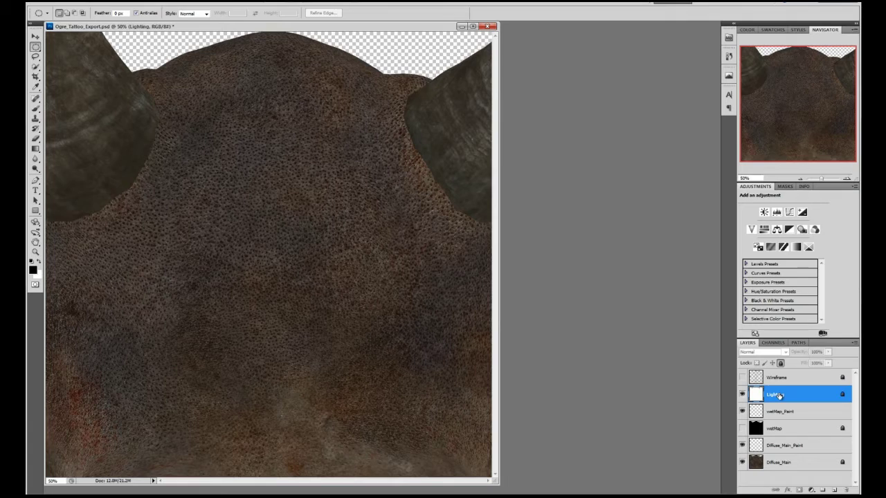
Step: Hide the Lighting layer and select the Diffuse_Main layer
click(742, 394)
click(776, 469)
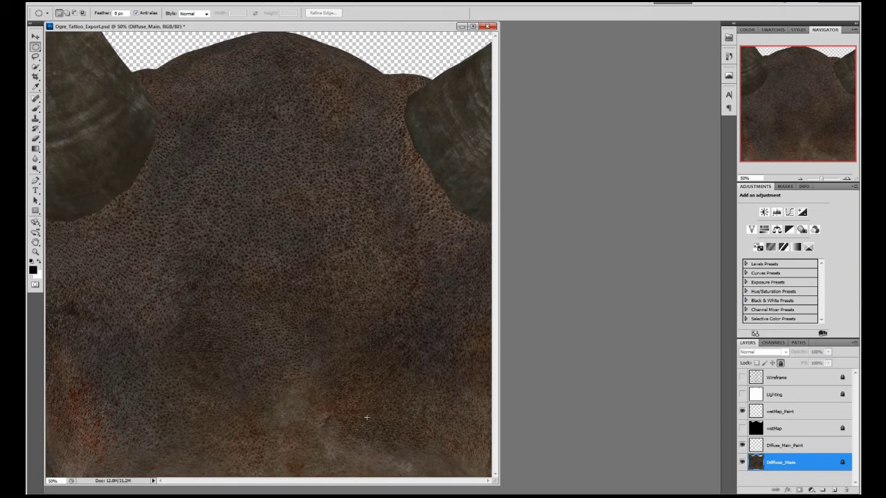
Step: Paste the splat logo onto the Diffuse_Main_Paint layer of Ogre_Tattoo_Export, then select wetMap_Paint
mouse_move(225, 487)
click(201, 457)
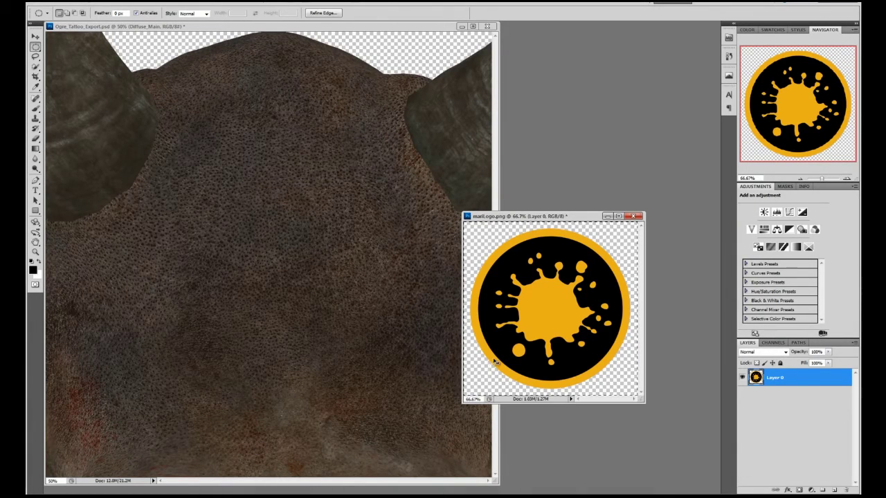
click(311, 27)
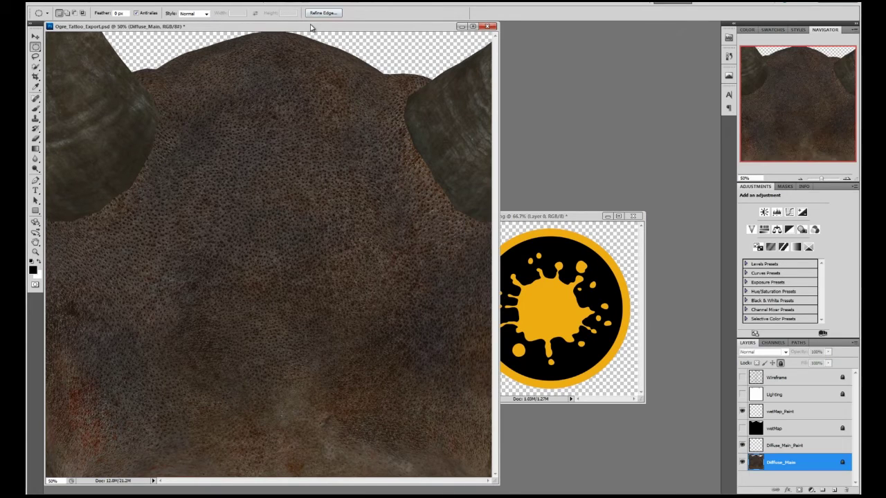
click(781, 450)
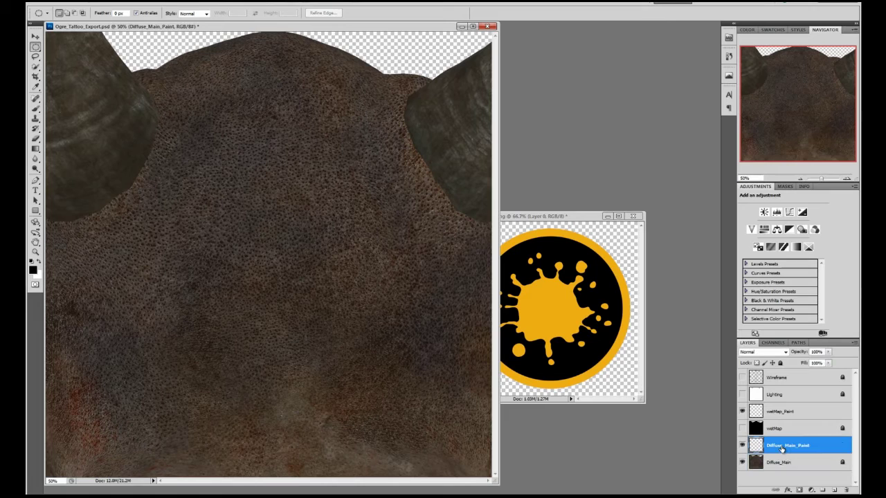
key(ctrl+v)
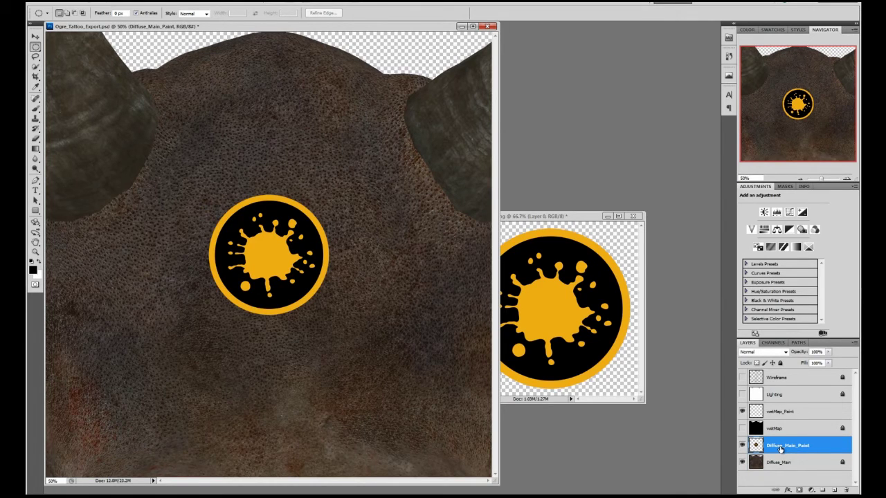
click(772, 414)
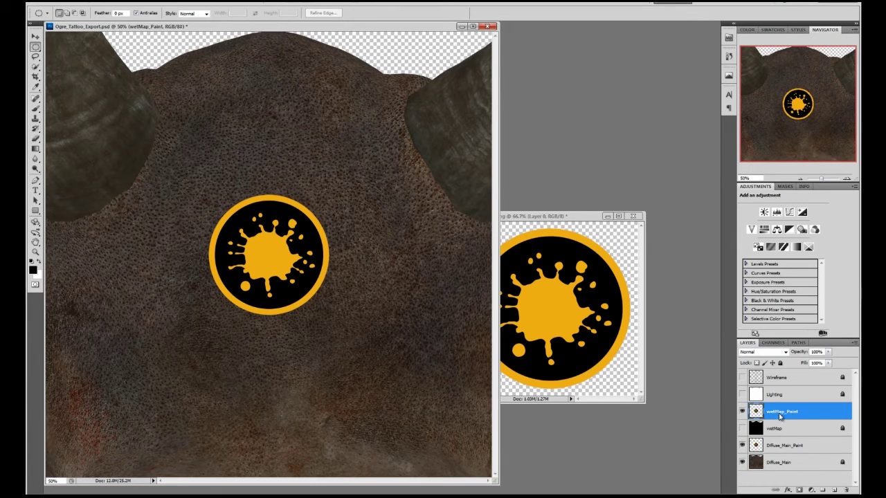
Step: Apply Hue/Saturation to the wetMap_Paint logo with Saturation -100 and Lightness -79
click(89, 3)
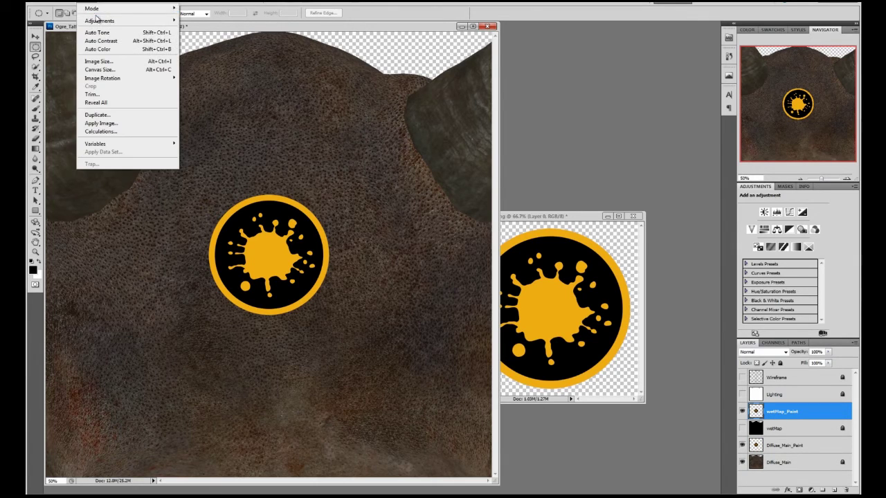
mouse_move(96, 20)
click(209, 65)
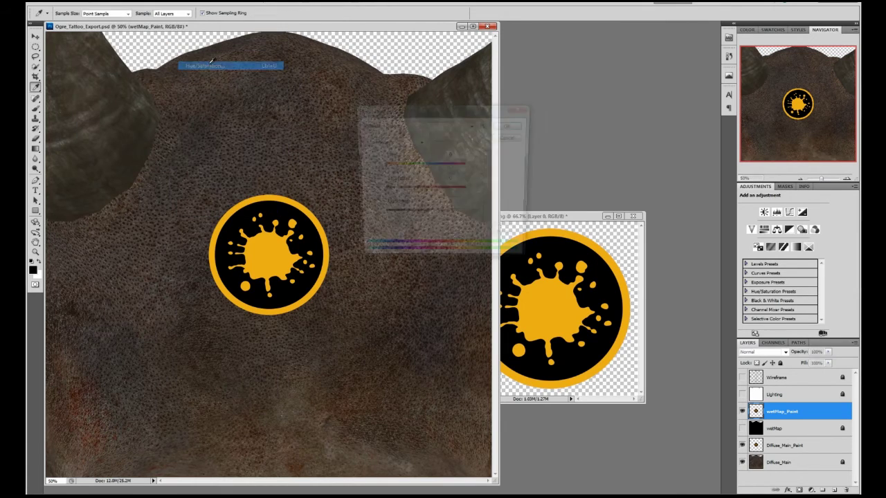
drag(424, 190, 380, 191)
drag(423, 217, 390, 221)
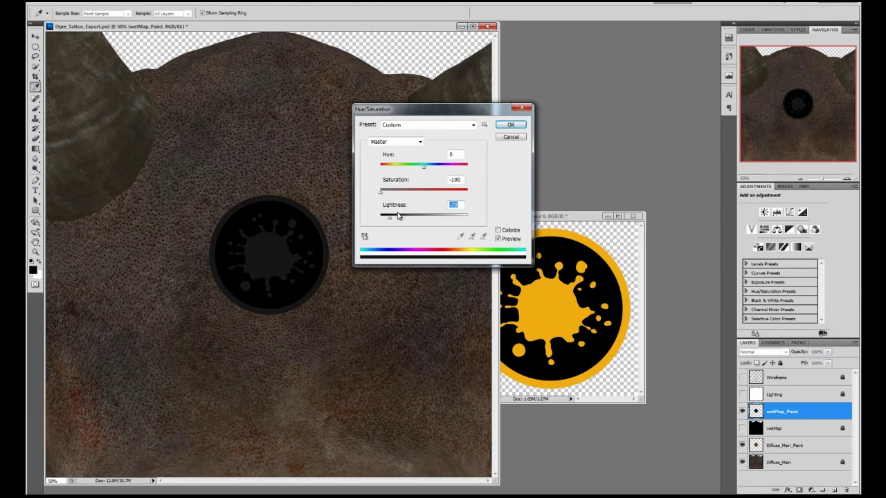
click(510, 125)
key(m)
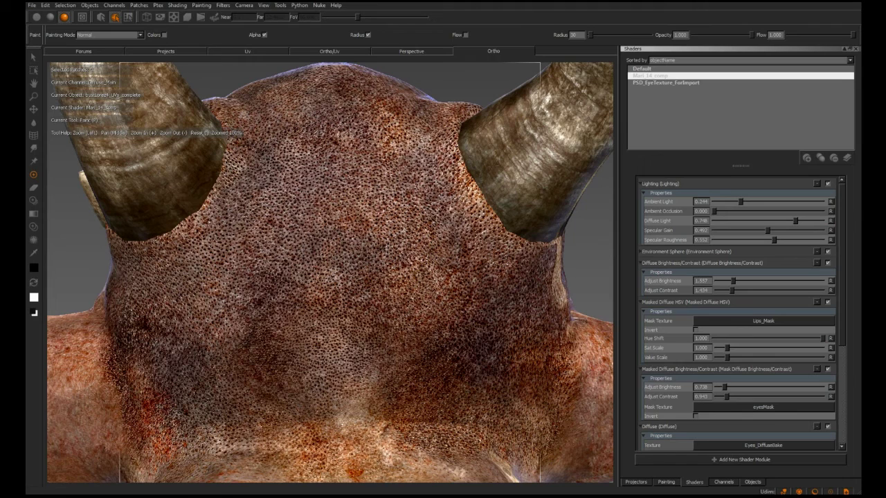
Step: Project the Photoshop paint layers back onto the model with Layered Painting Project, then rotate to inspect the logo
click(244, 6)
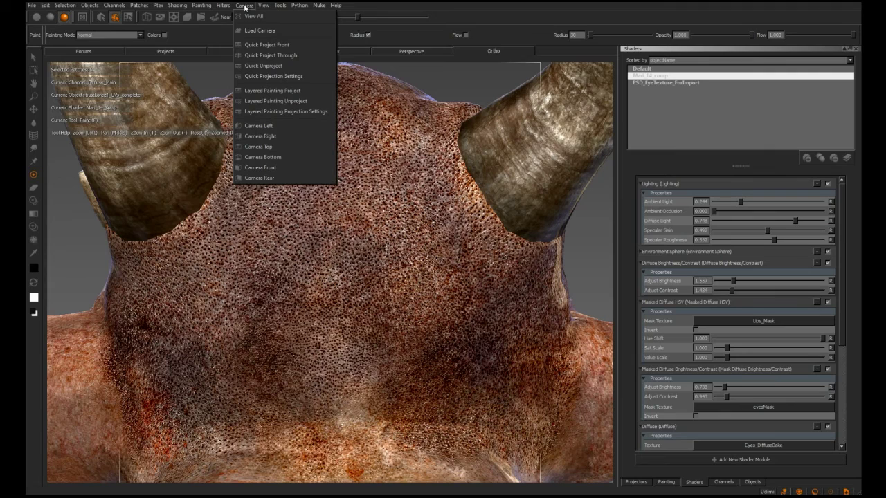
click(256, 91)
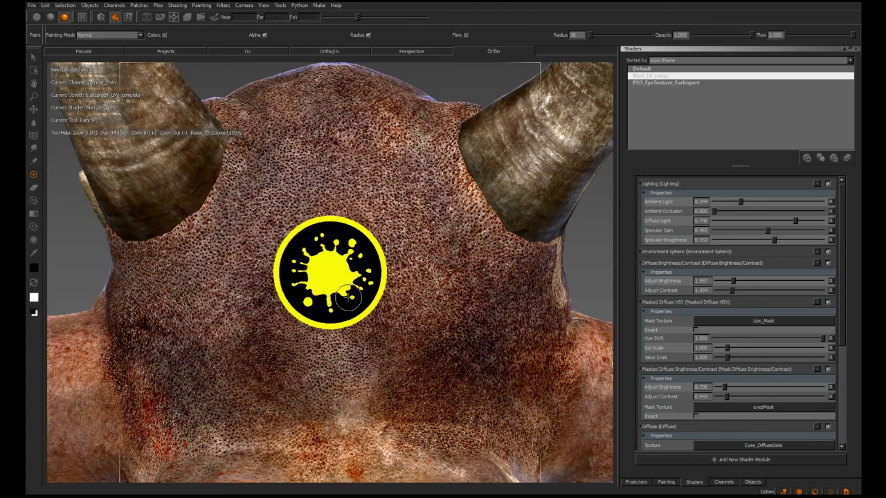
middle_drag(373, 257, 356, 268)
Step: Switch the model to the Default shader and display the wetMap channel
key(Tab)
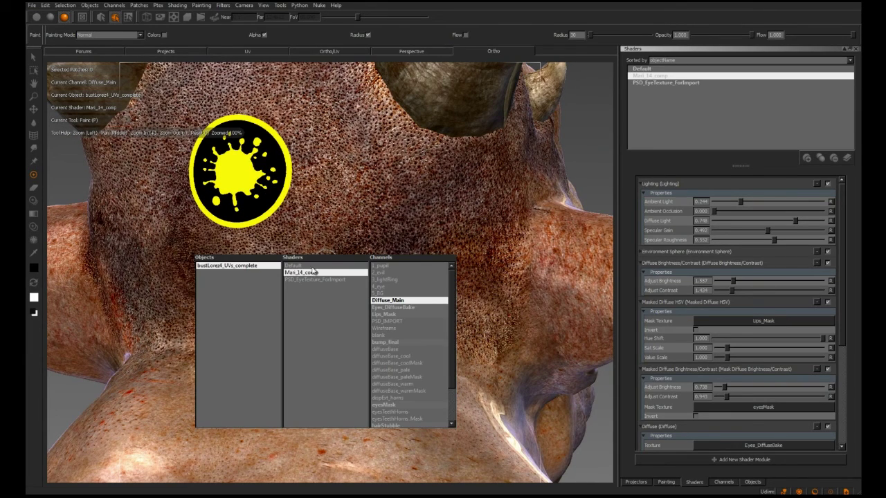
click(322, 267)
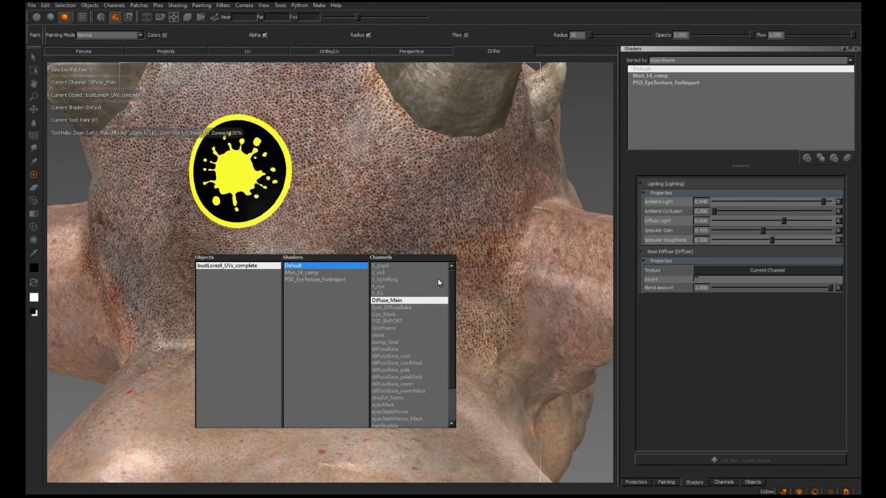
scroll(454, 285, down, 2)
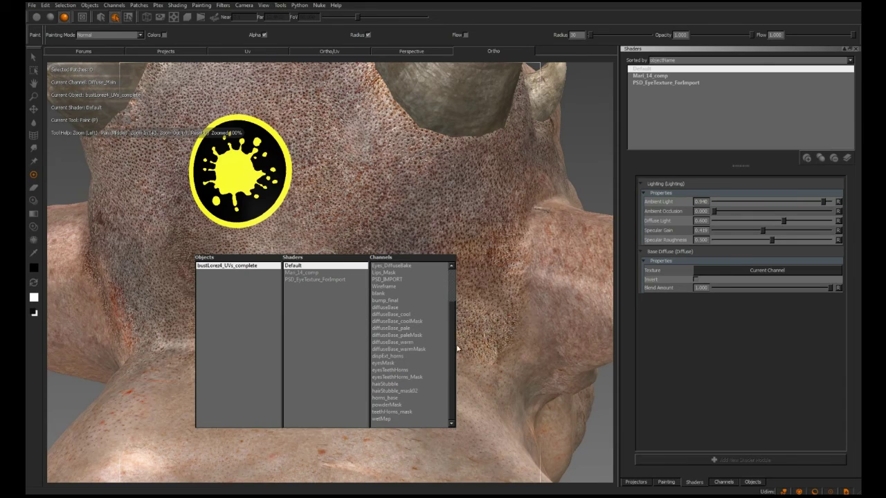
click(397, 419)
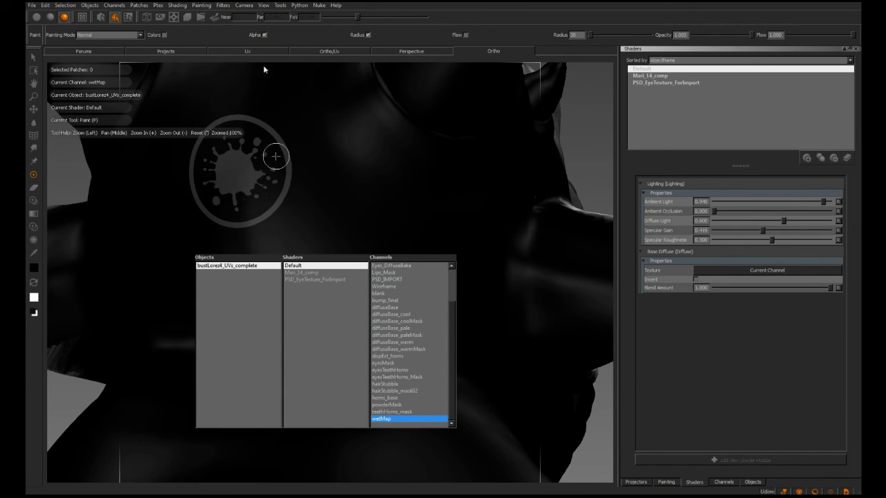
click(244, 5)
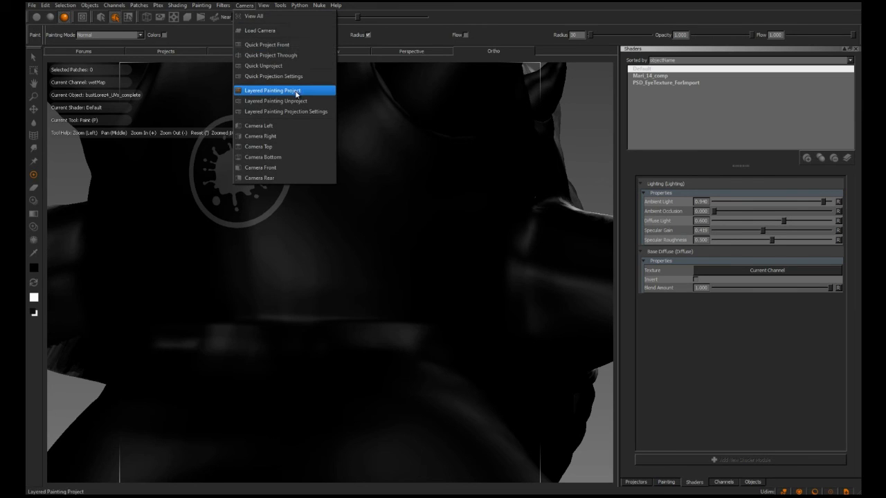